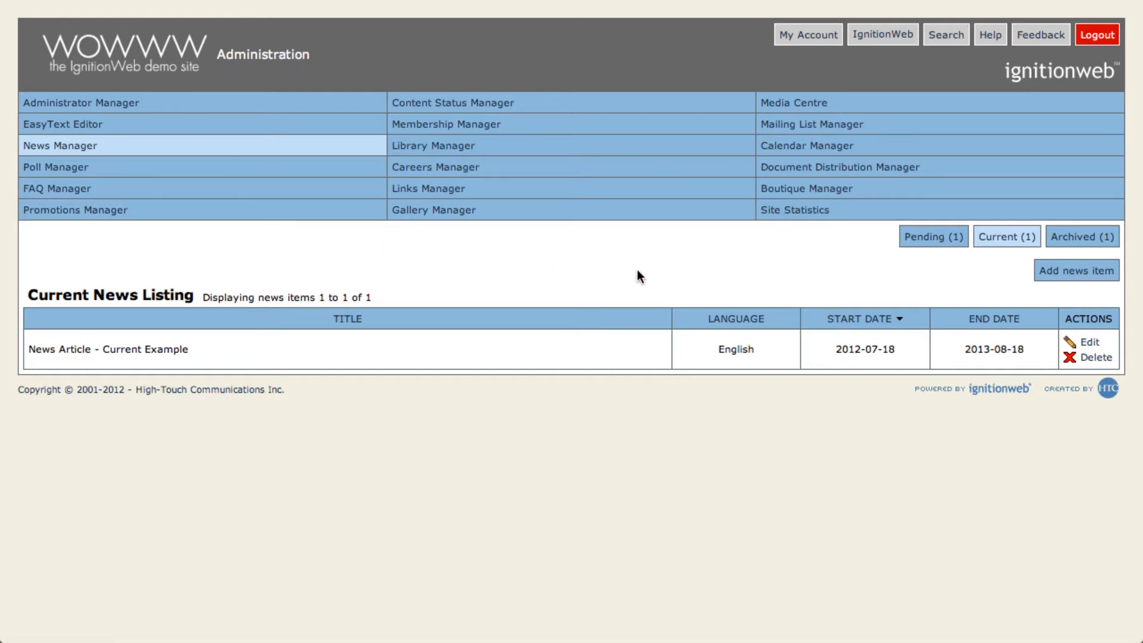
Step: View the pending and archived news listings in the News Manager
left_click(913, 243)
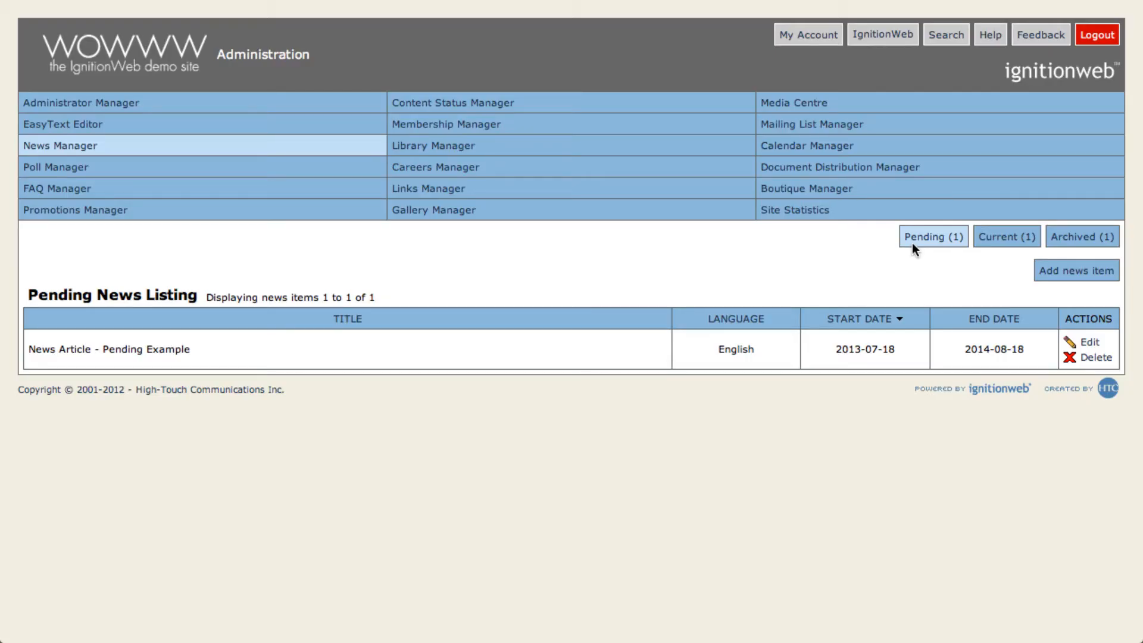
left_click(1079, 237)
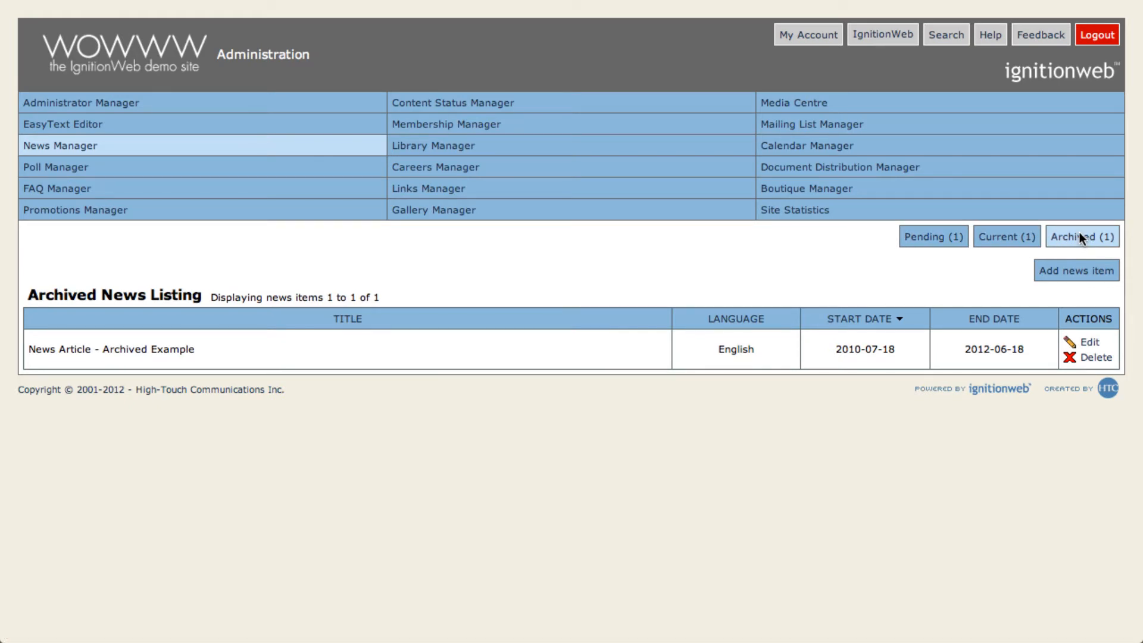
Step: Start a new English news item with short title "New Tutorials!" and long title "HTC offers tutorials for IgnitionWeb!"
left_click(1066, 269)
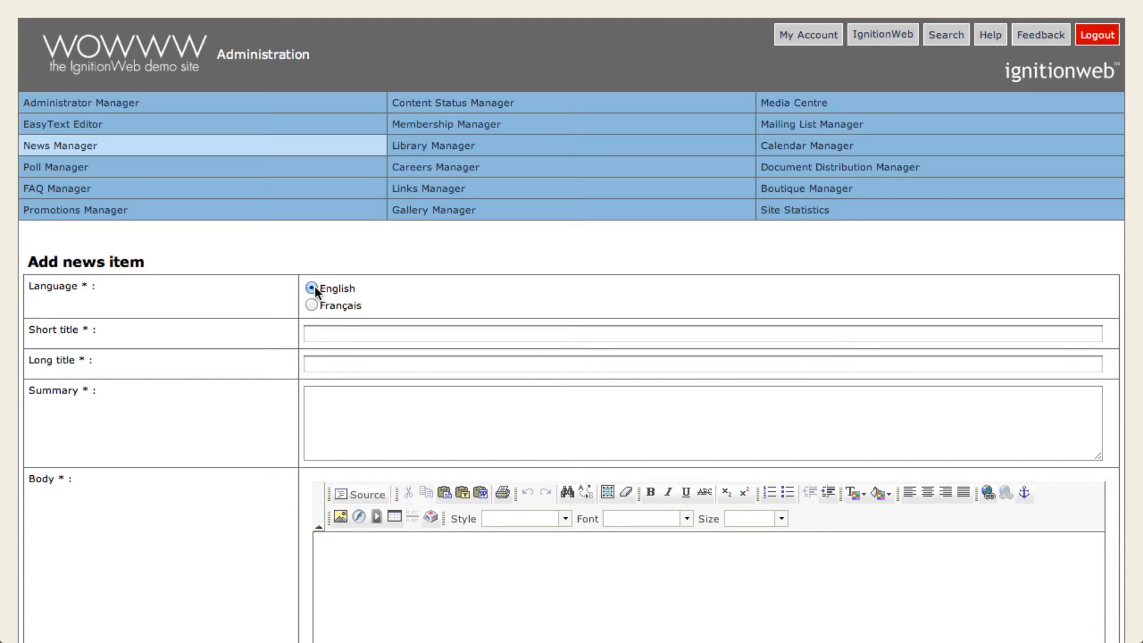
left_click(339, 331)
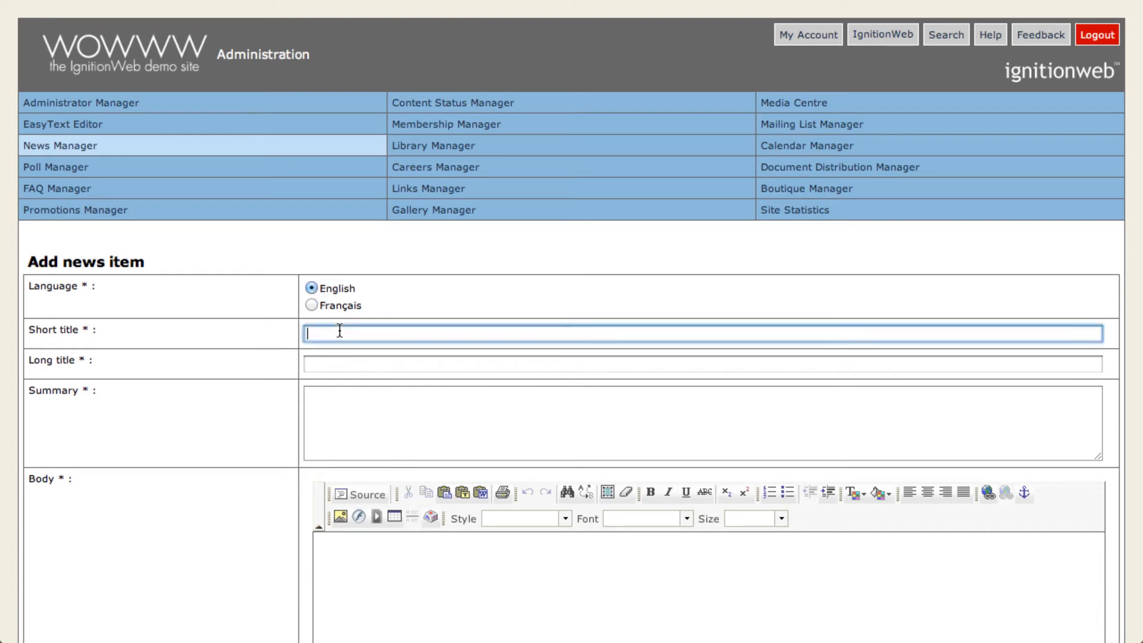
type("New")
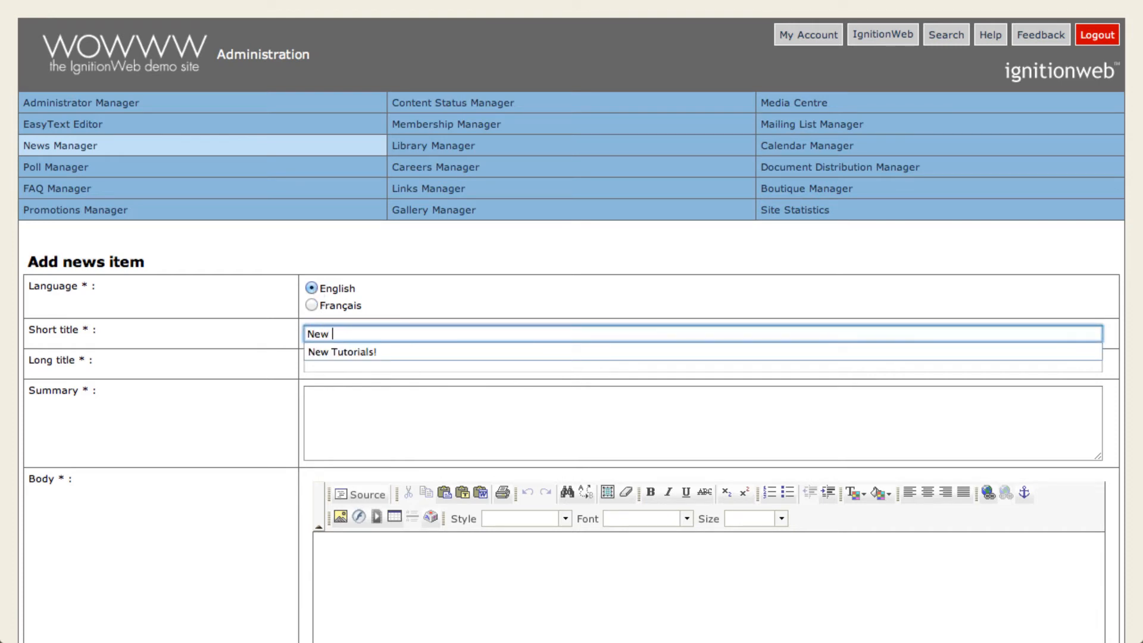
key("Down")
key("Return")
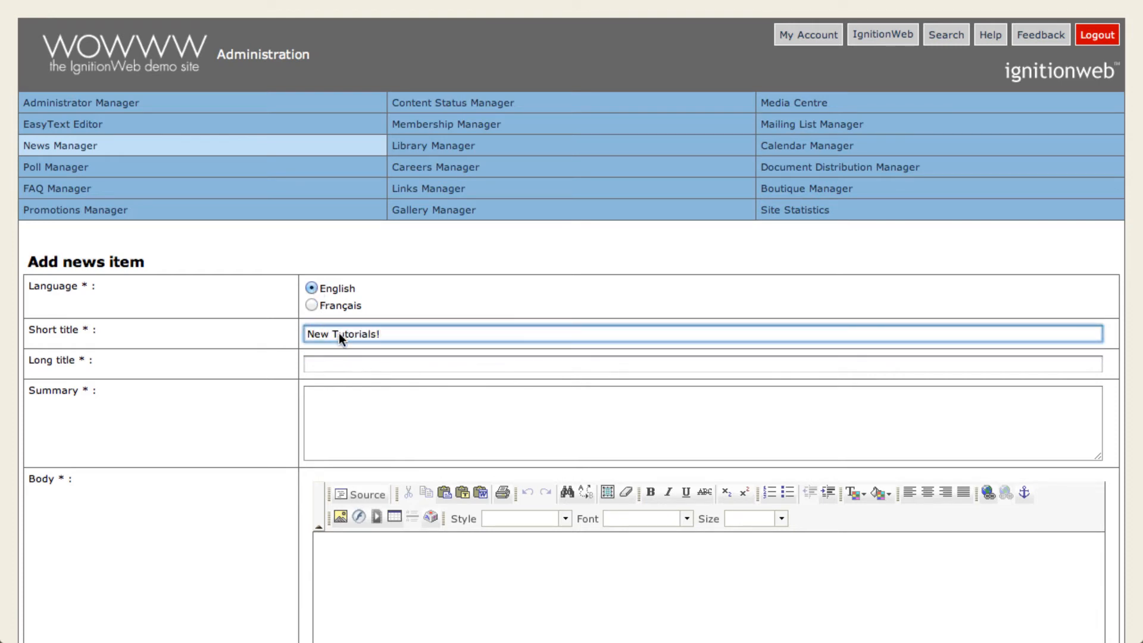
left_click(335, 362)
type("H")
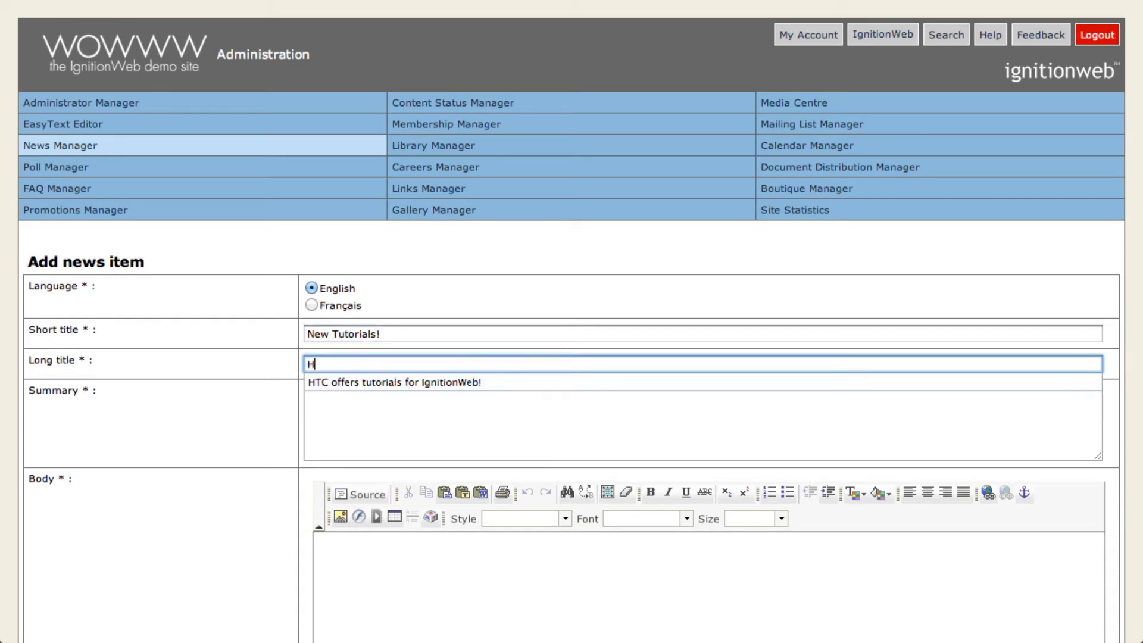
key("Down")
key("Return")
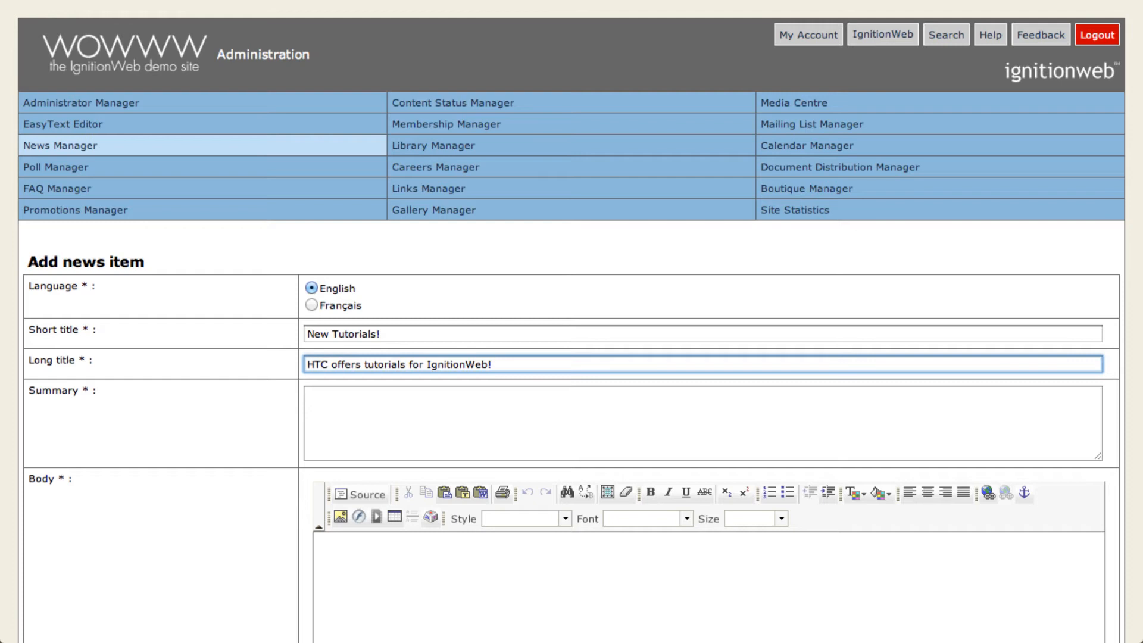
Step: Enter the summary "HTC proudly presents a comprehensive set of tutorials for IgnitionWeb users."
left_click(330, 393)
type("HTC")
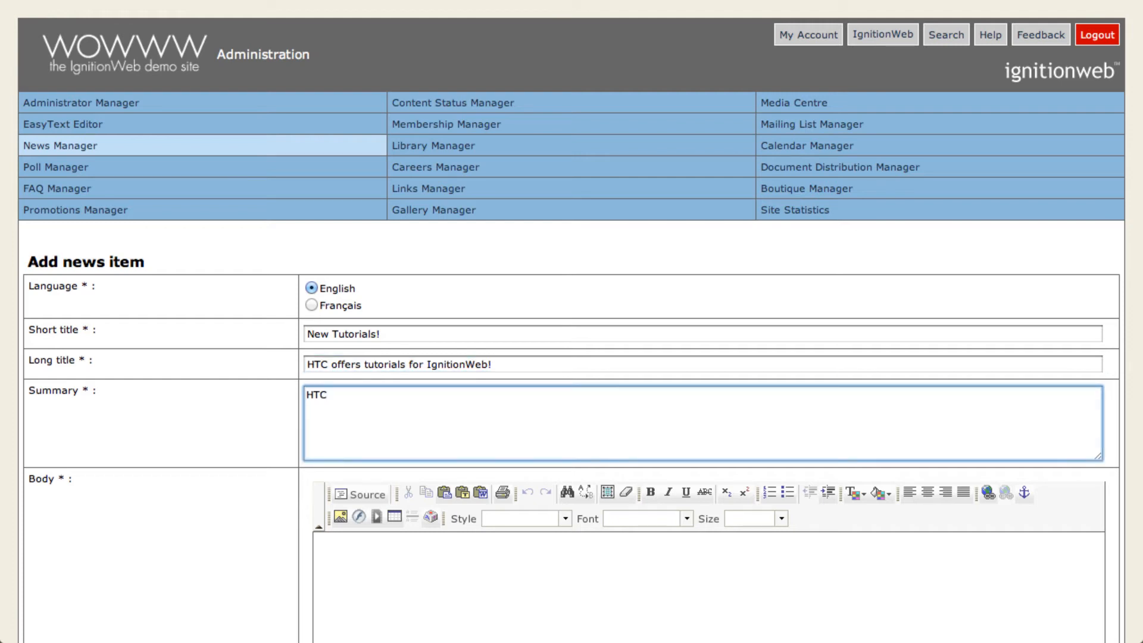
type(" proudly presents a comprehensive")
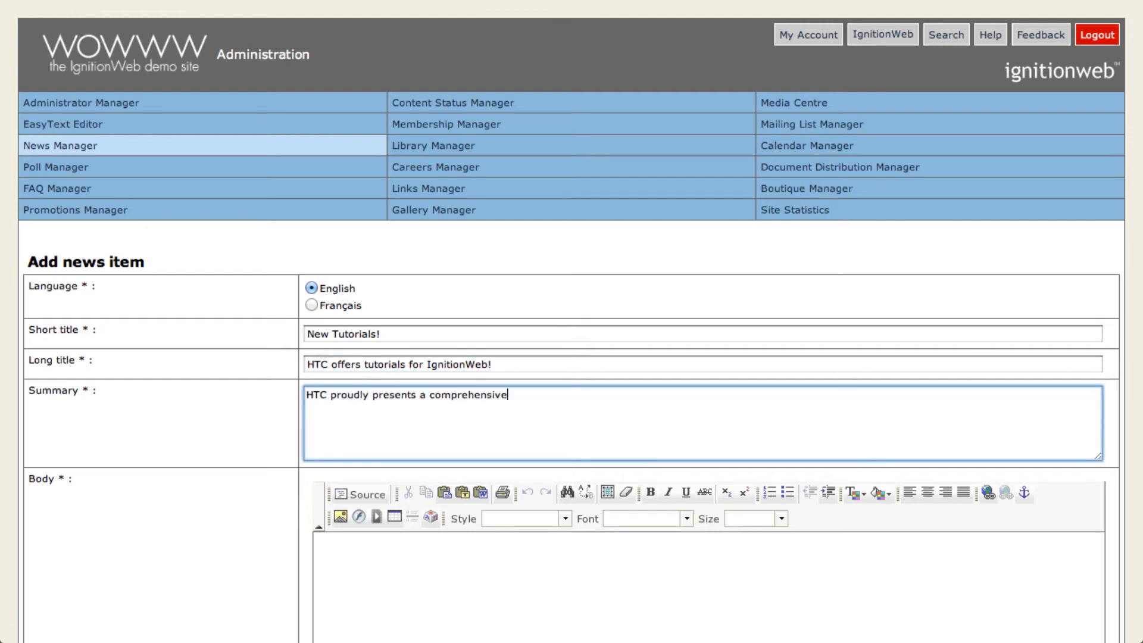
type(" set of tutorials for IgnitionW")
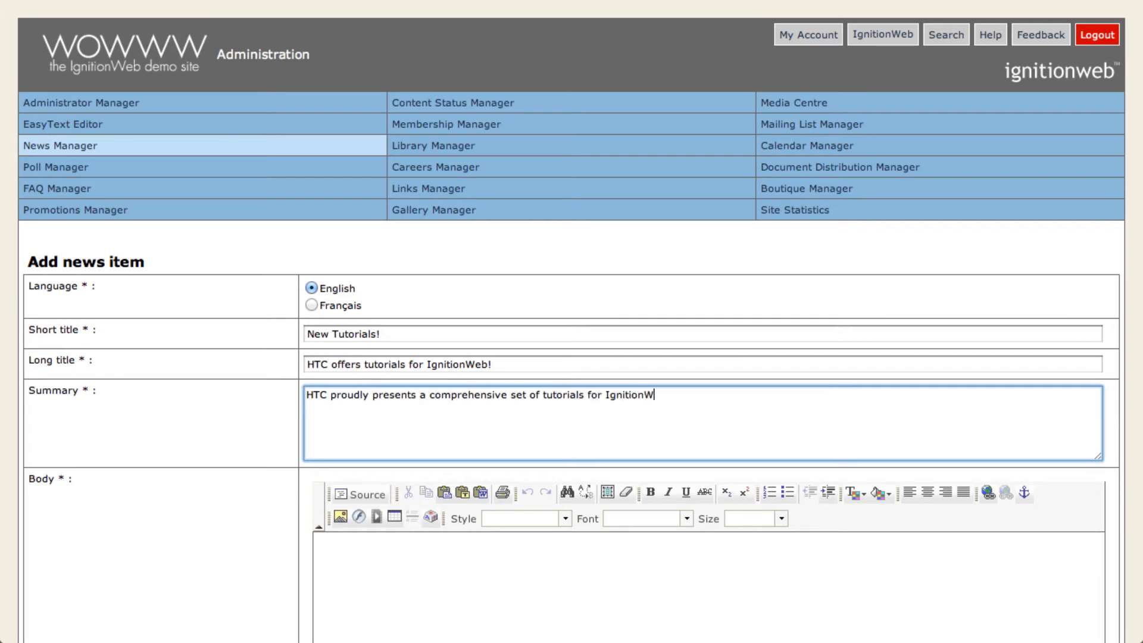
type("eb users.")
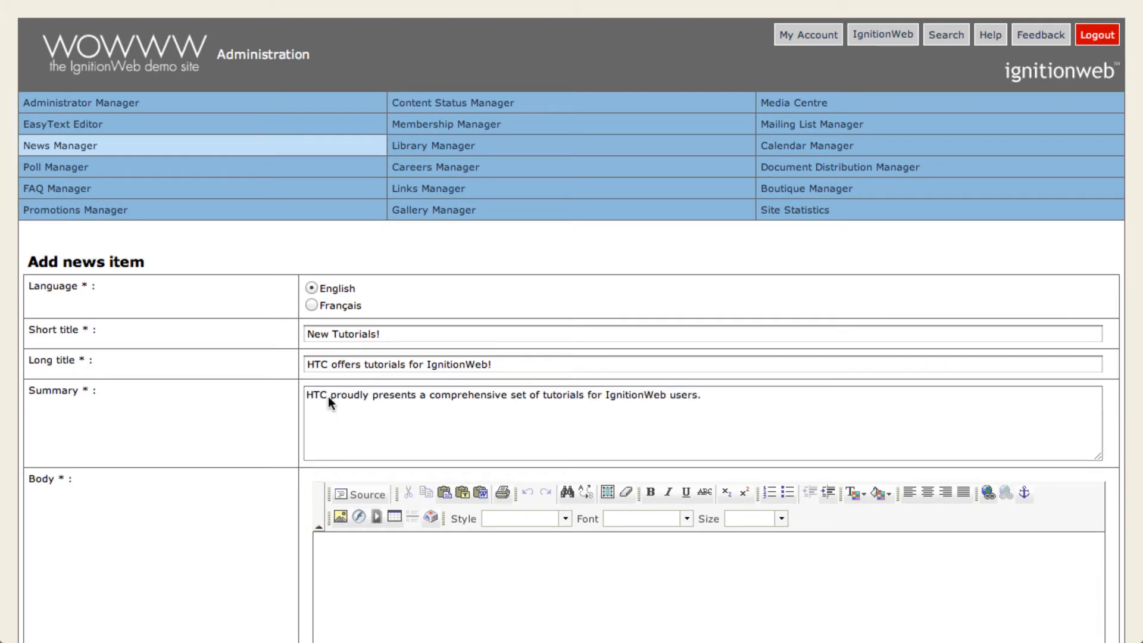
Step: Fill the news item's body with the copied "NEW IGNITIONWEB TUTORIALS!" article using Paste from Word
scroll(328, 397, "down", 10)
left_click(341, 116)
left_click(481, 39)
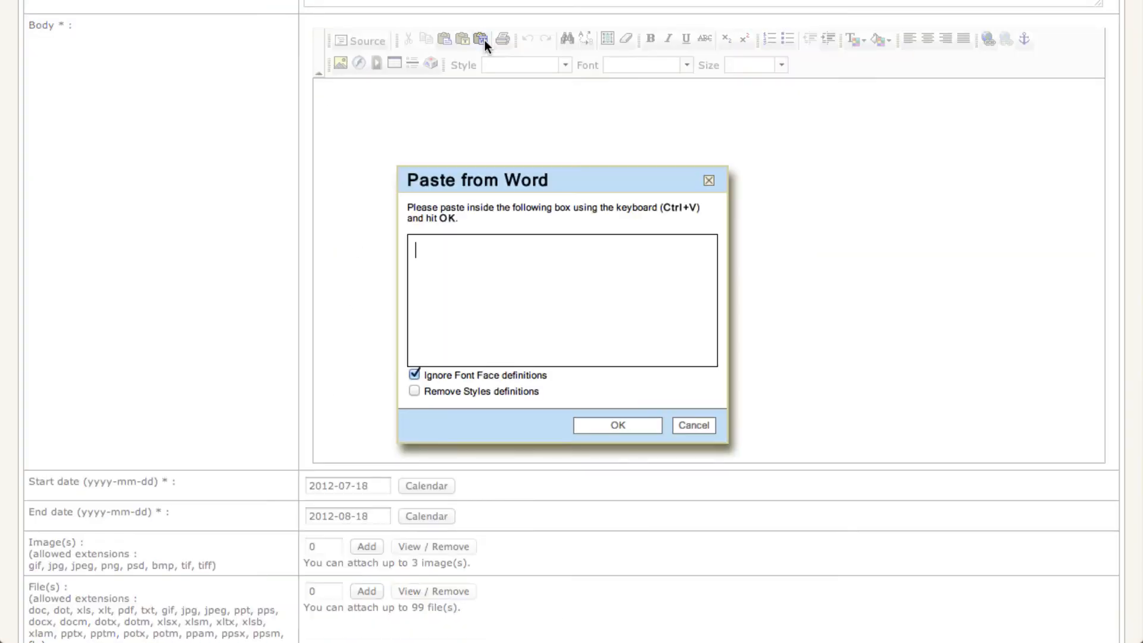
key("ctrl+v")
left_click(618, 425)
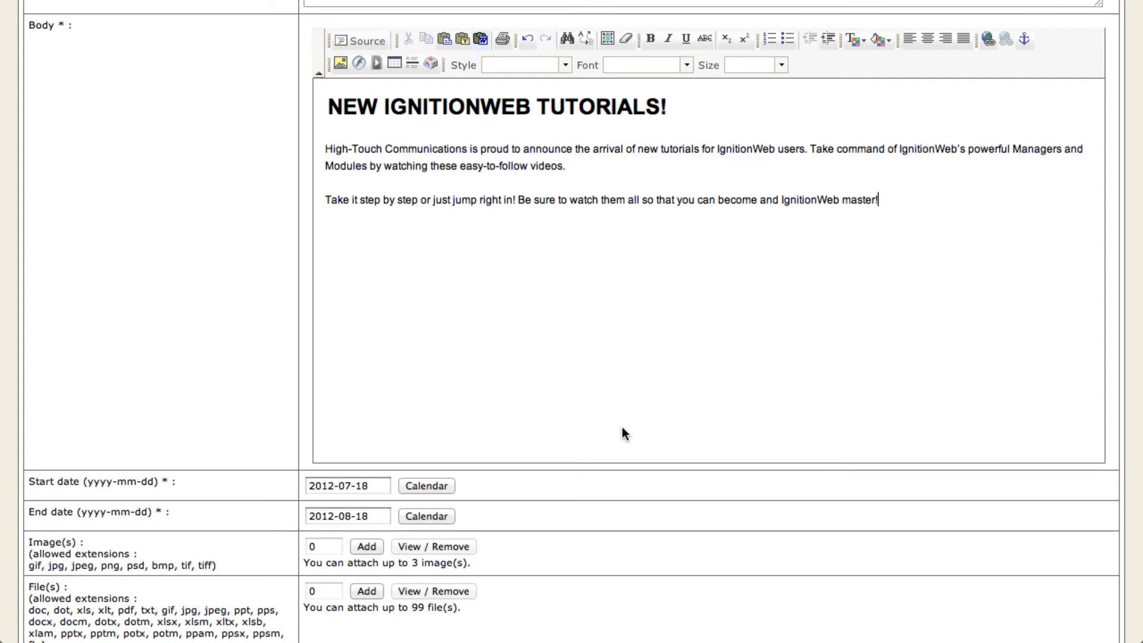
Step: Set the news item's start date to 2012-07-16 and its end date to 2013-08-18
left_click(443, 486)
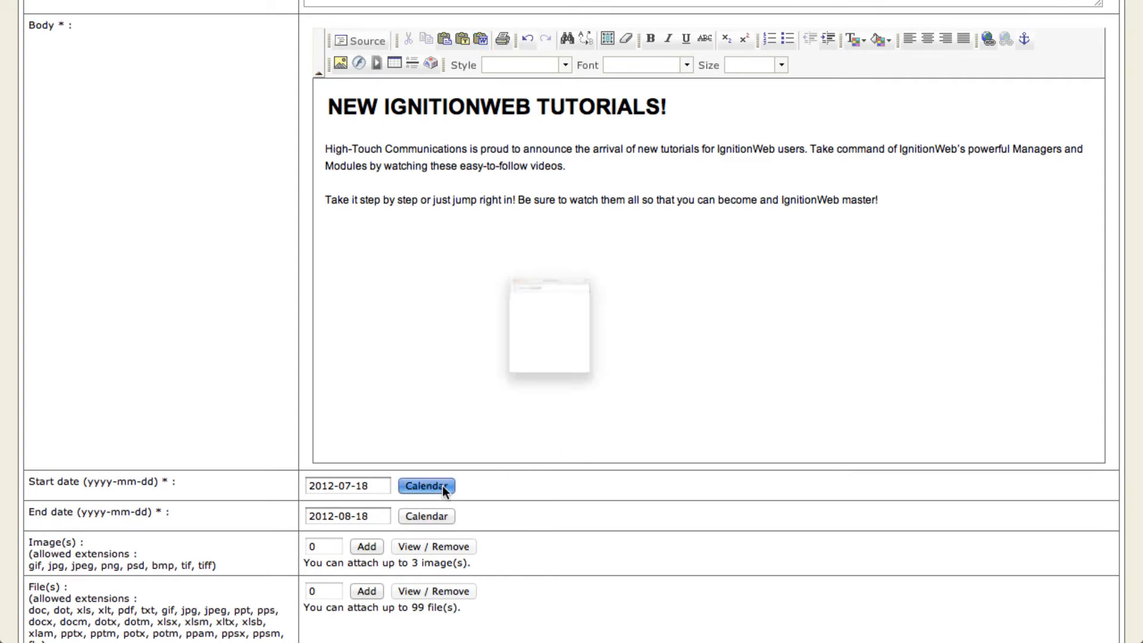
left_click(501, 381)
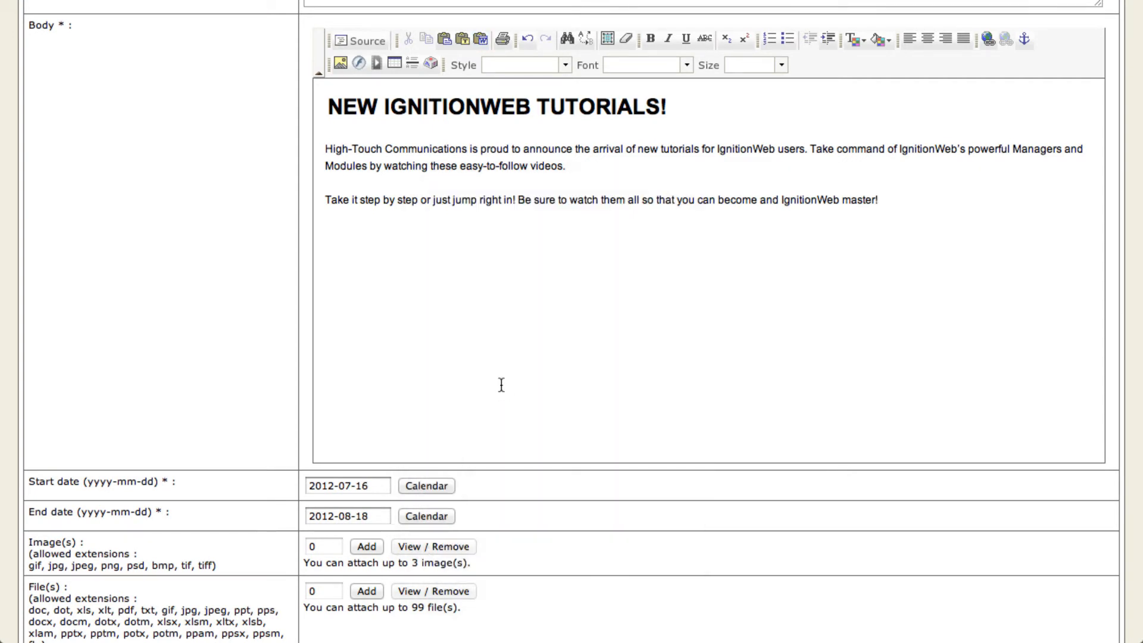
left_click(338, 521)
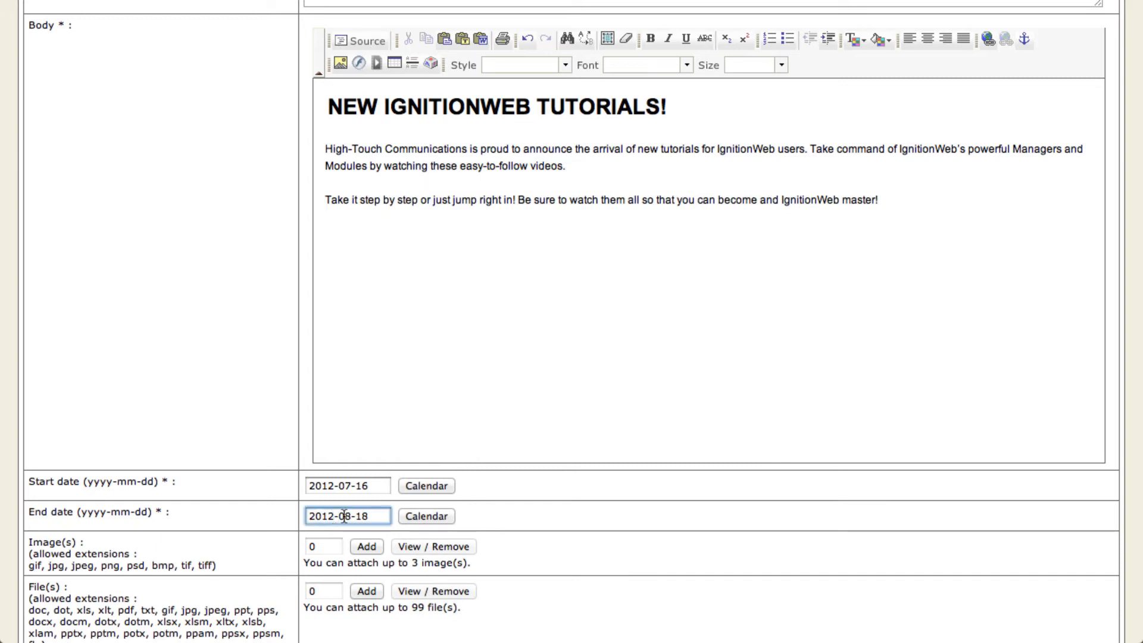
key("BackSpace")
type("3")
Step: Attach News Manager Image.jpeg from the News Manager Media category as the news item's image
left_click(365, 546)
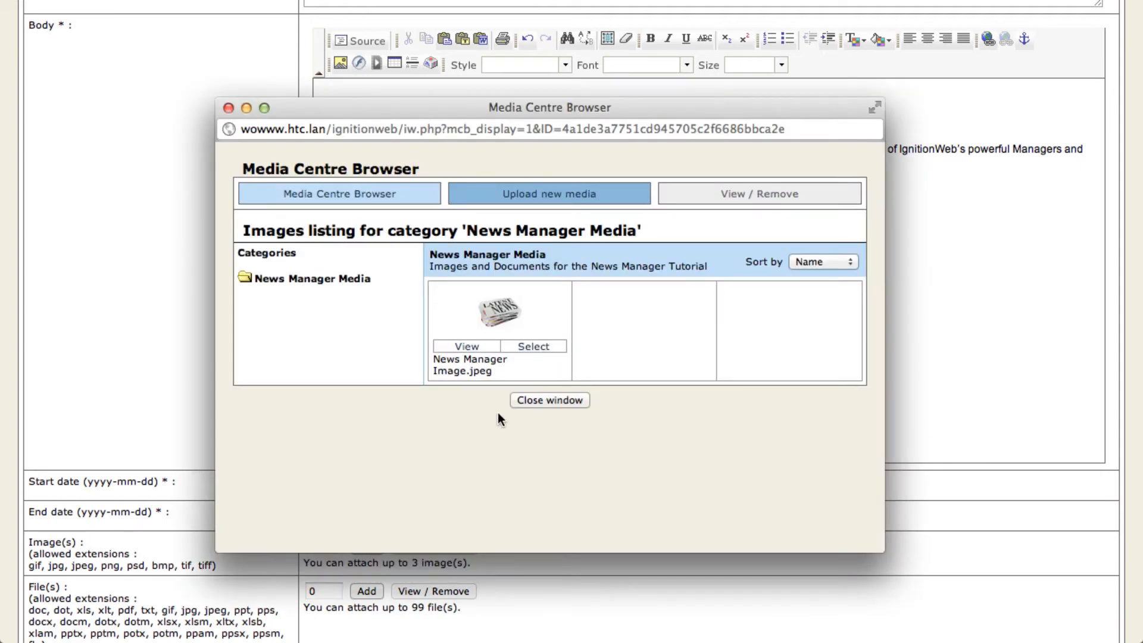
left_click(533, 348)
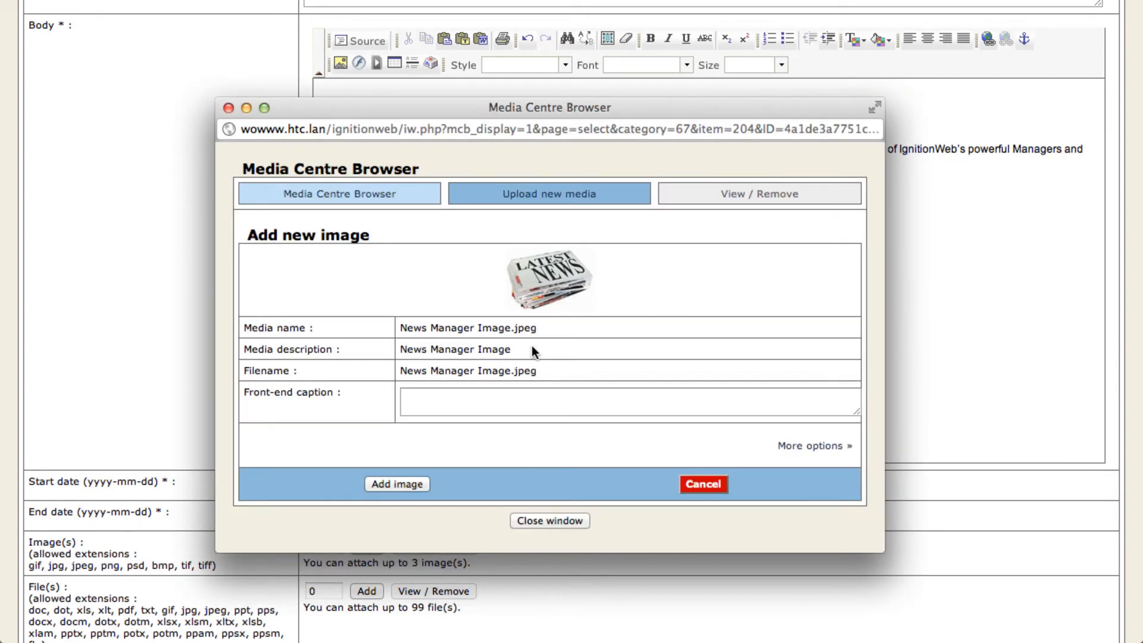
left_click(400, 483)
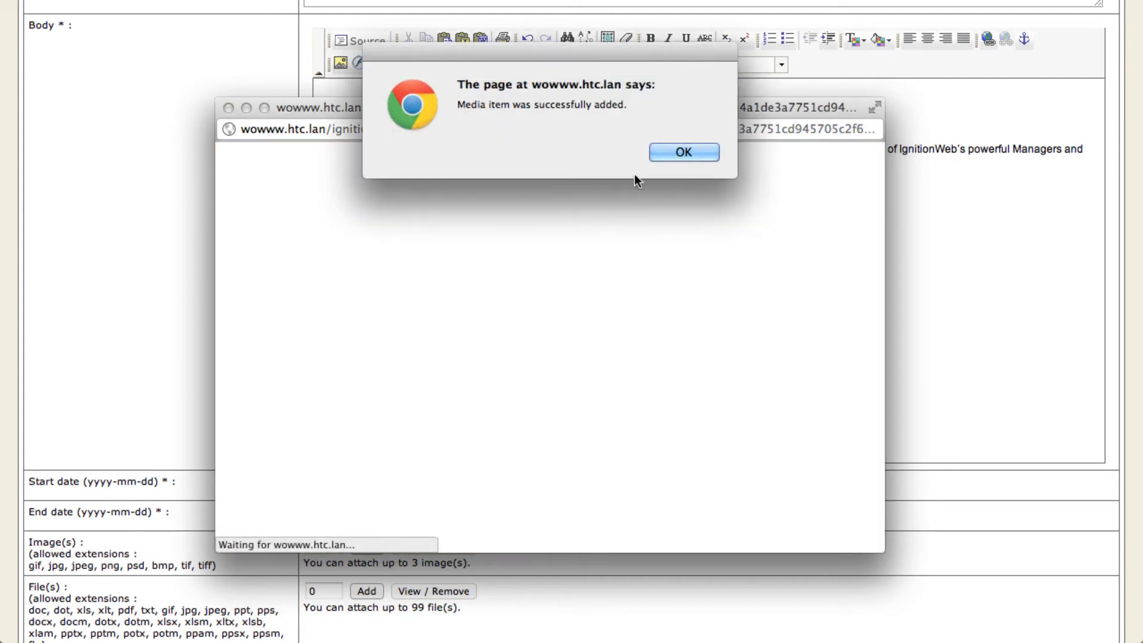
left_click(667, 152)
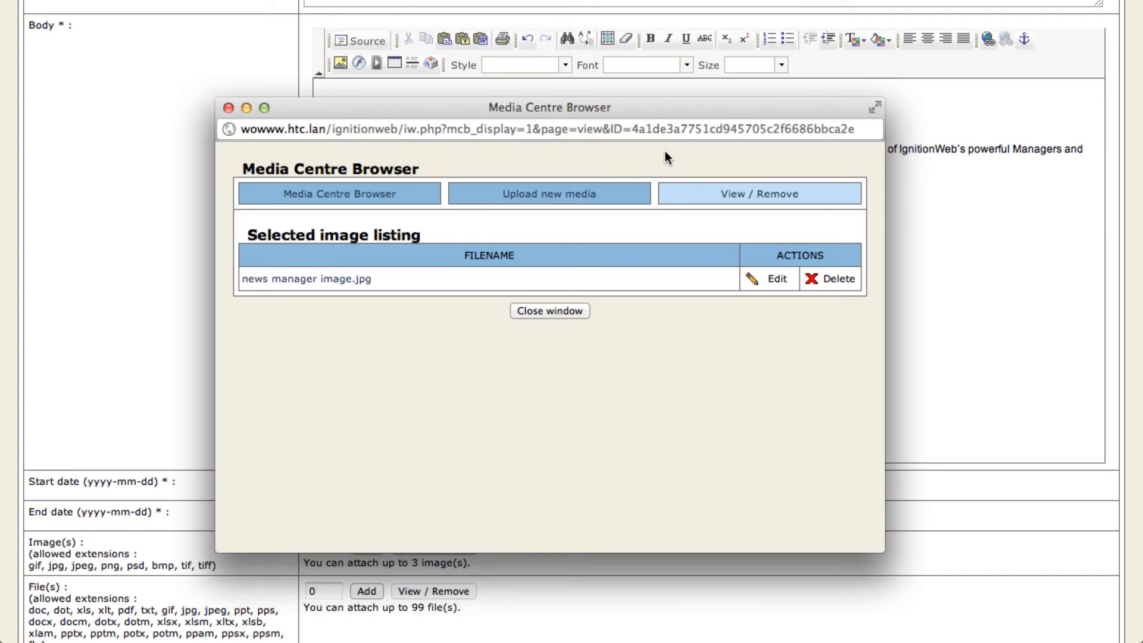
left_click(555, 308)
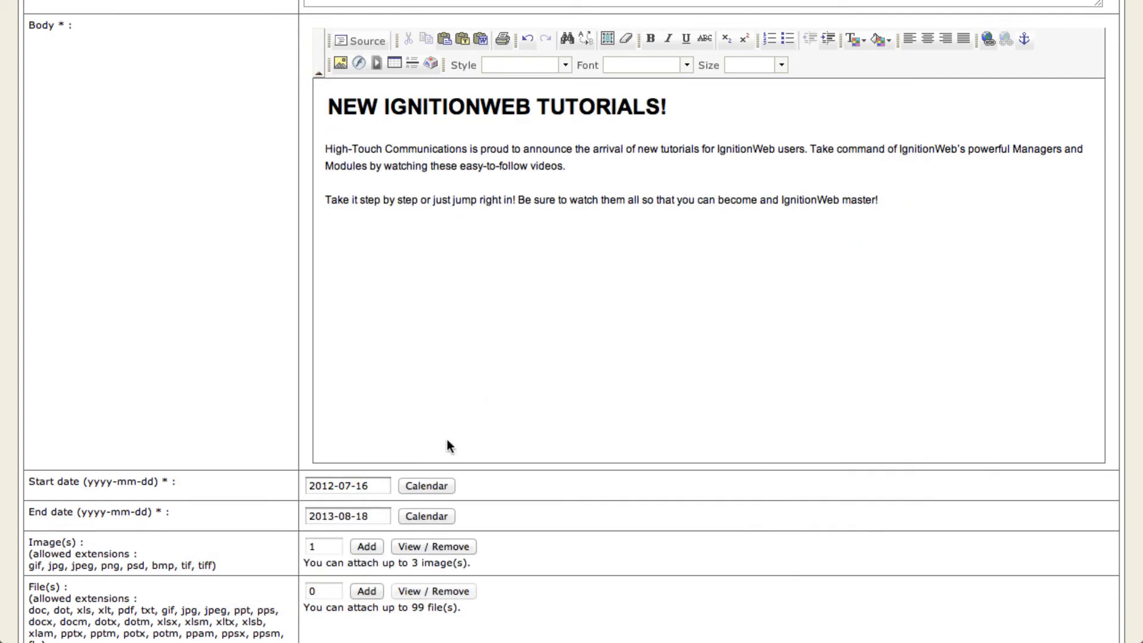
Step: Attach News Manager Document.pdf from the media library as a file of the news item
left_click(375, 591)
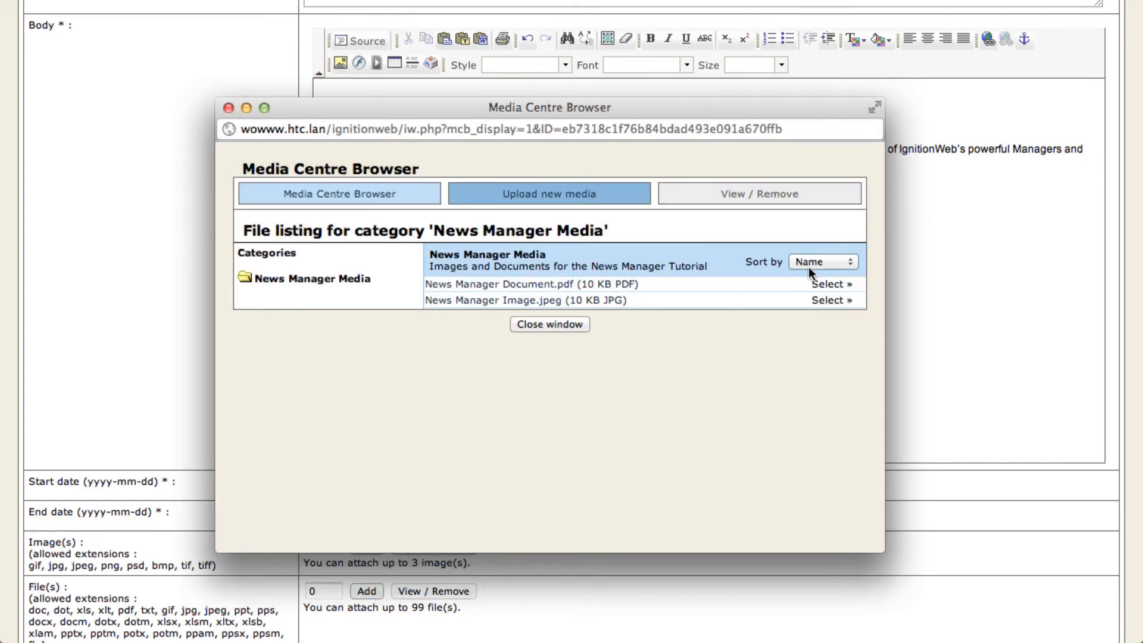
left_click(829, 285)
left_click(406, 370)
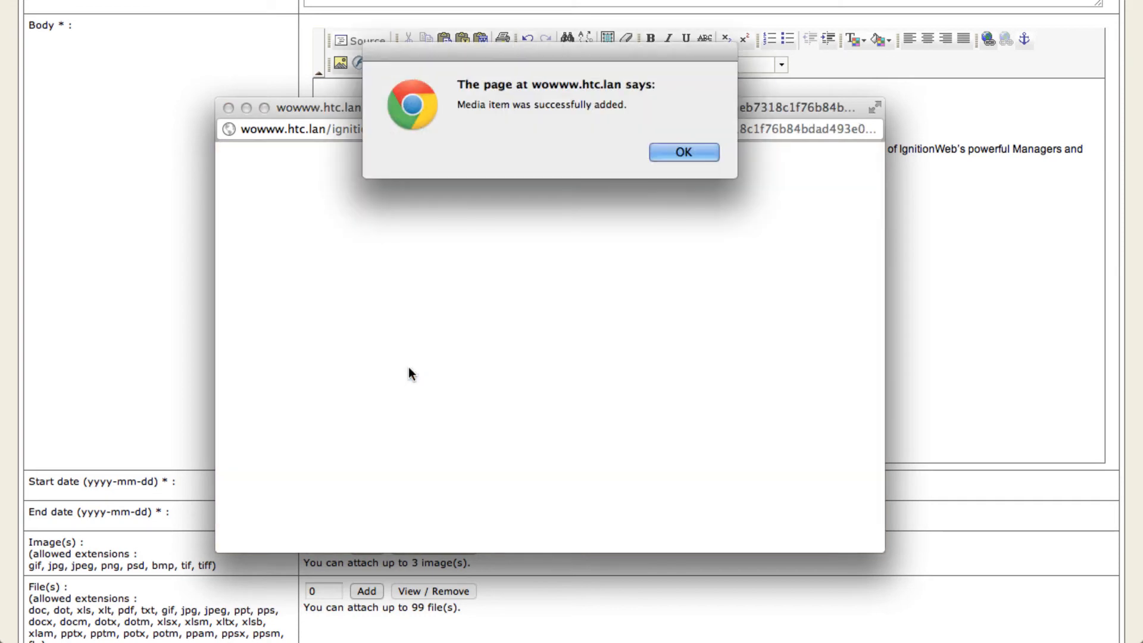
left_click(667, 153)
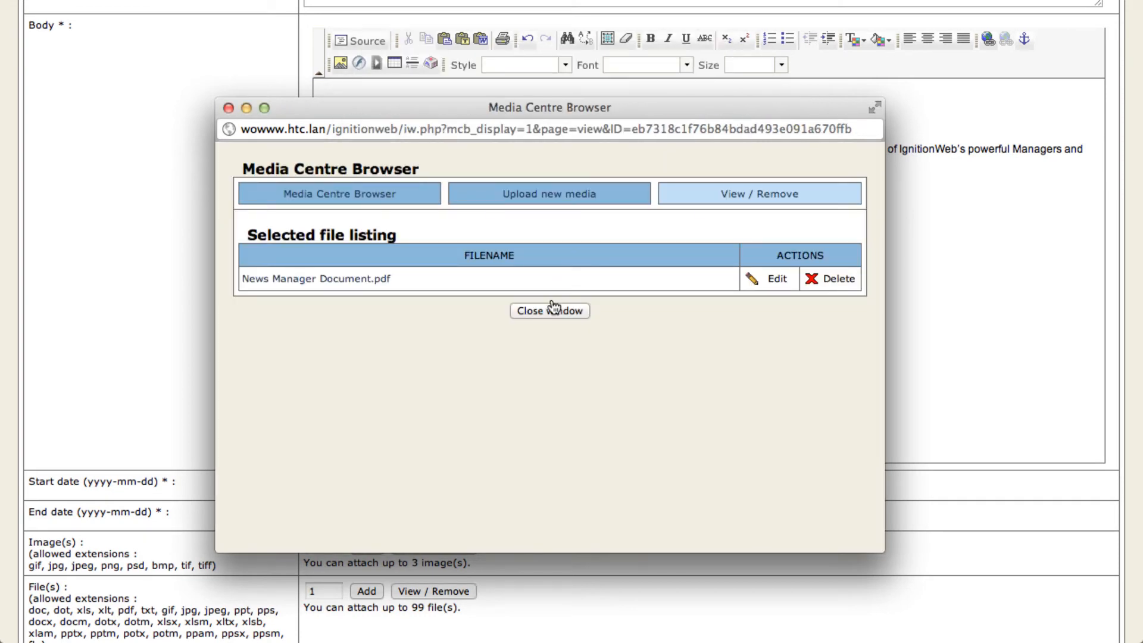
left_click(553, 308)
Step: Add the Video Tutorial Creator job offer as a related career of the news item
scroll(551, 304, "down", 10)
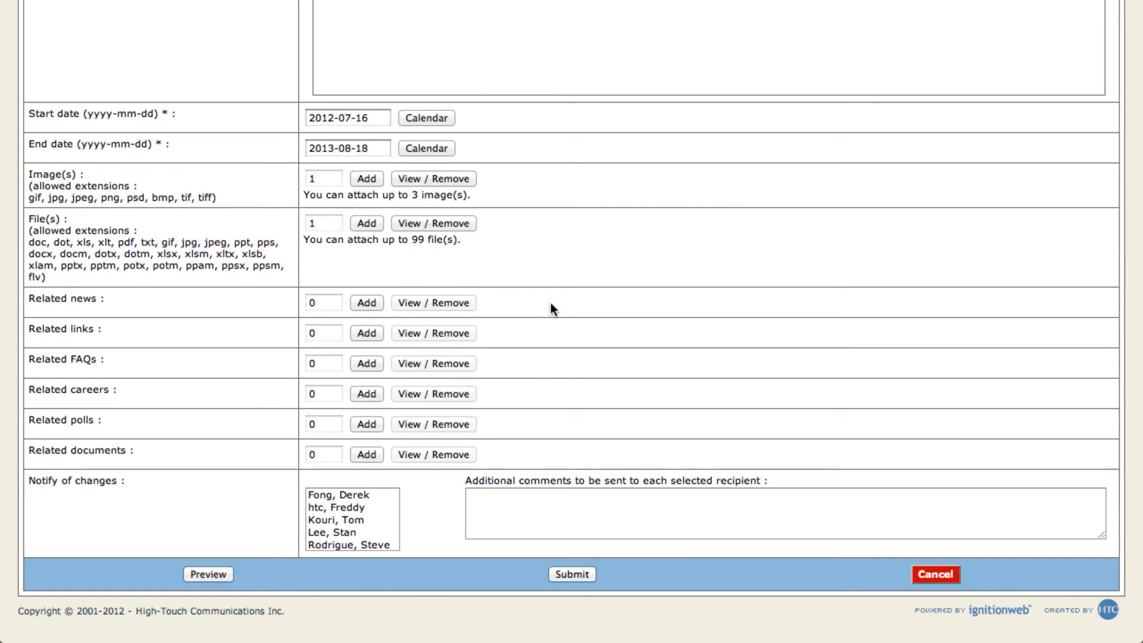
left_click(371, 394)
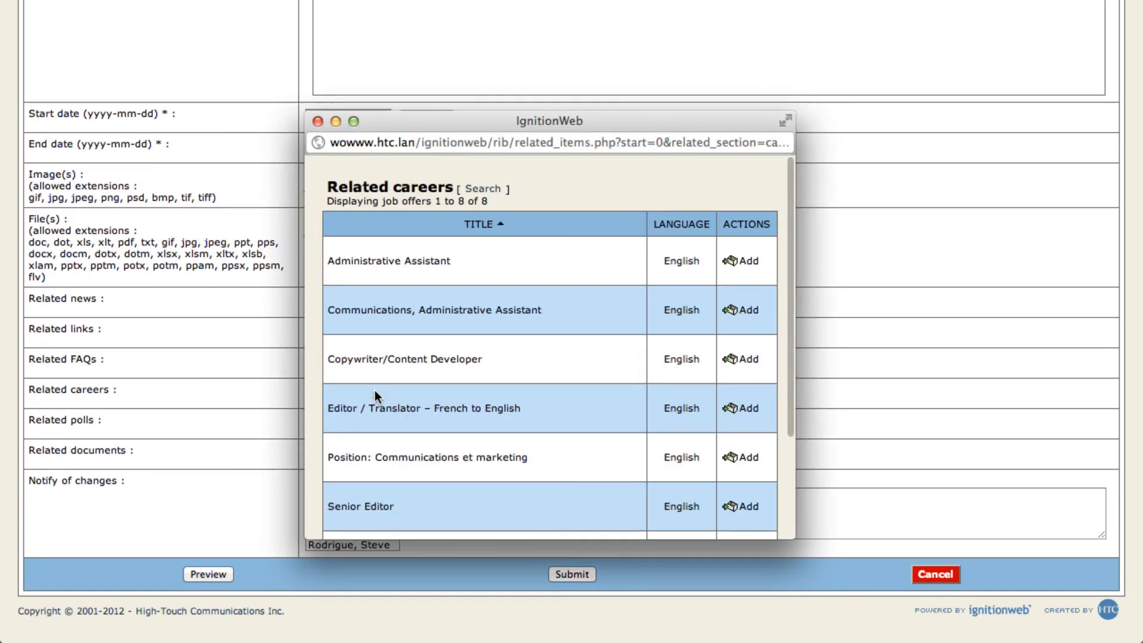
scroll(428, 404, "down", 5)
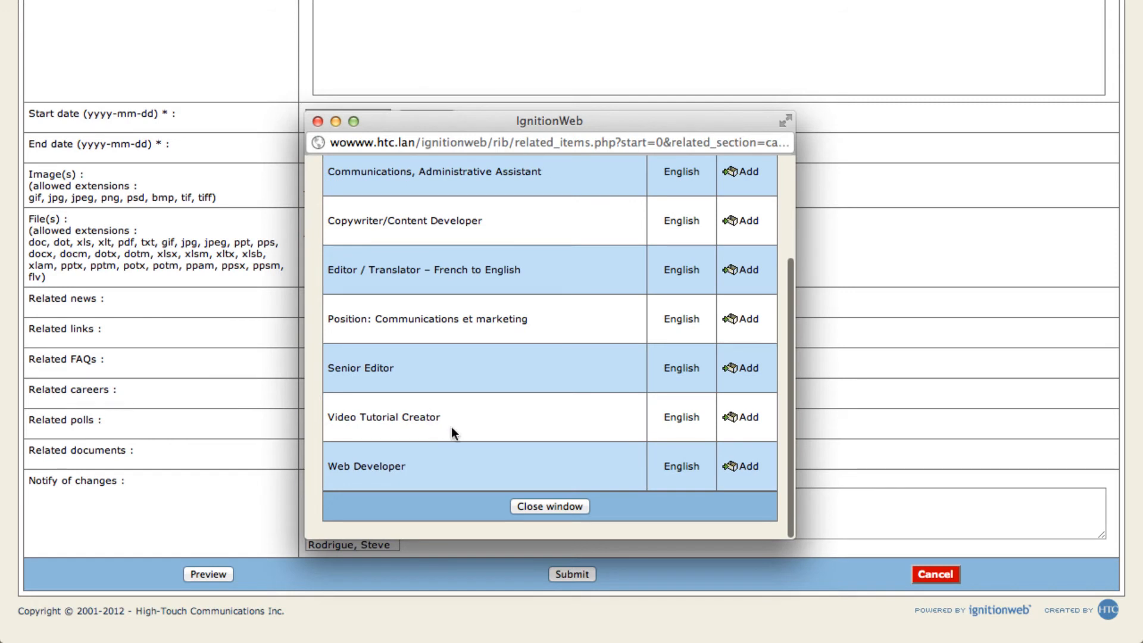
left_click(738, 417)
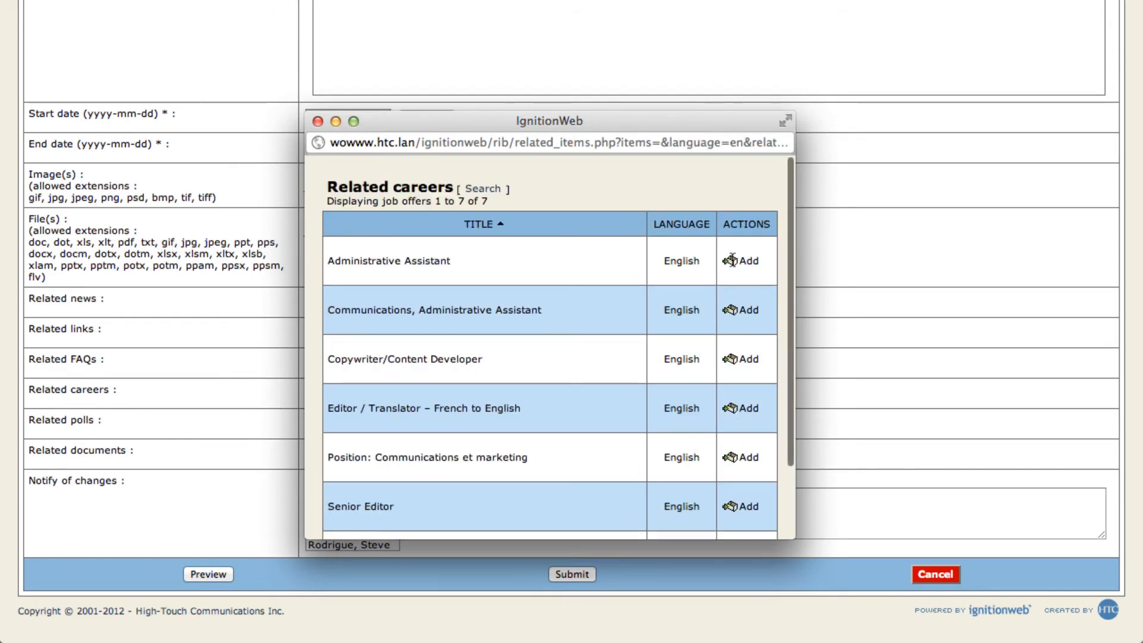
left_click(318, 121)
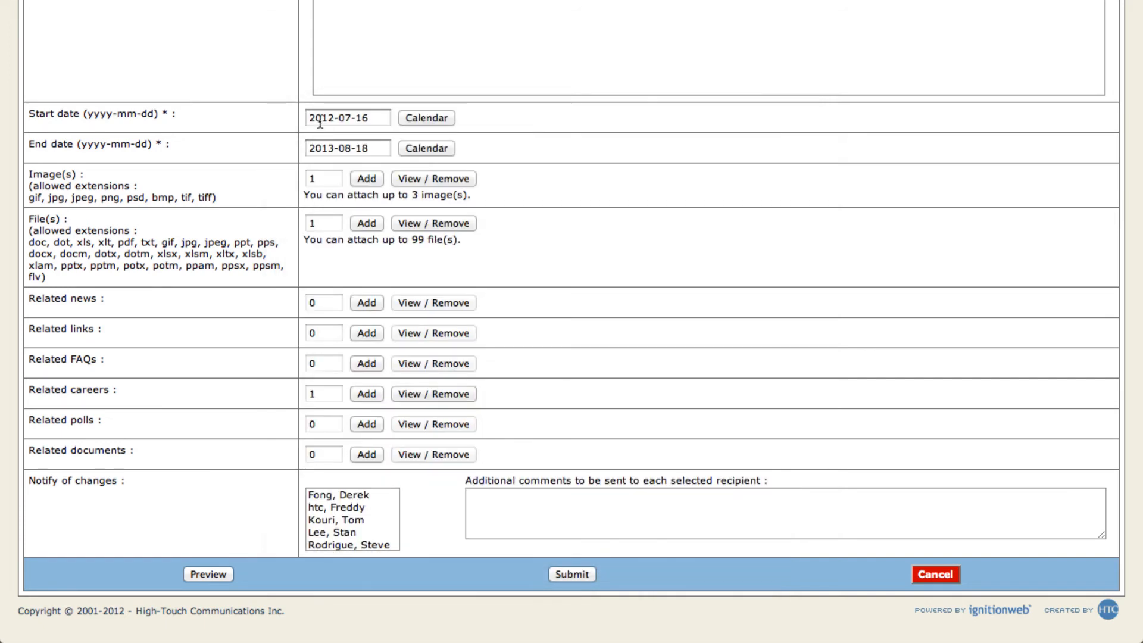
Step: Add IgnitionWeb Video Tutorial Document as a related document of the news item
left_click(360, 454)
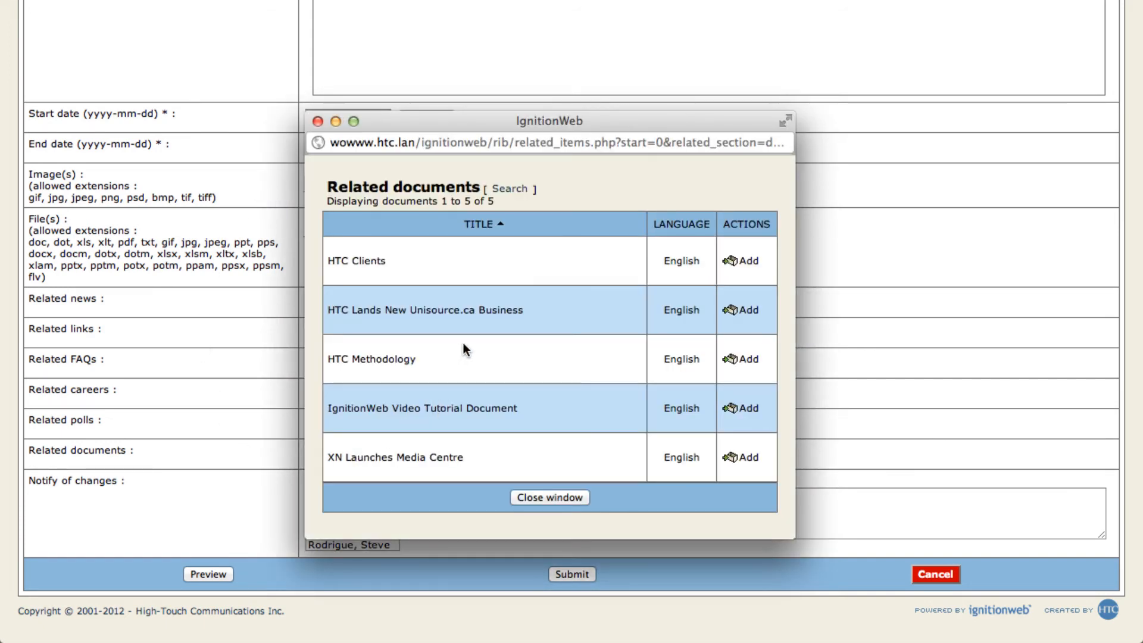
left_click(738, 409)
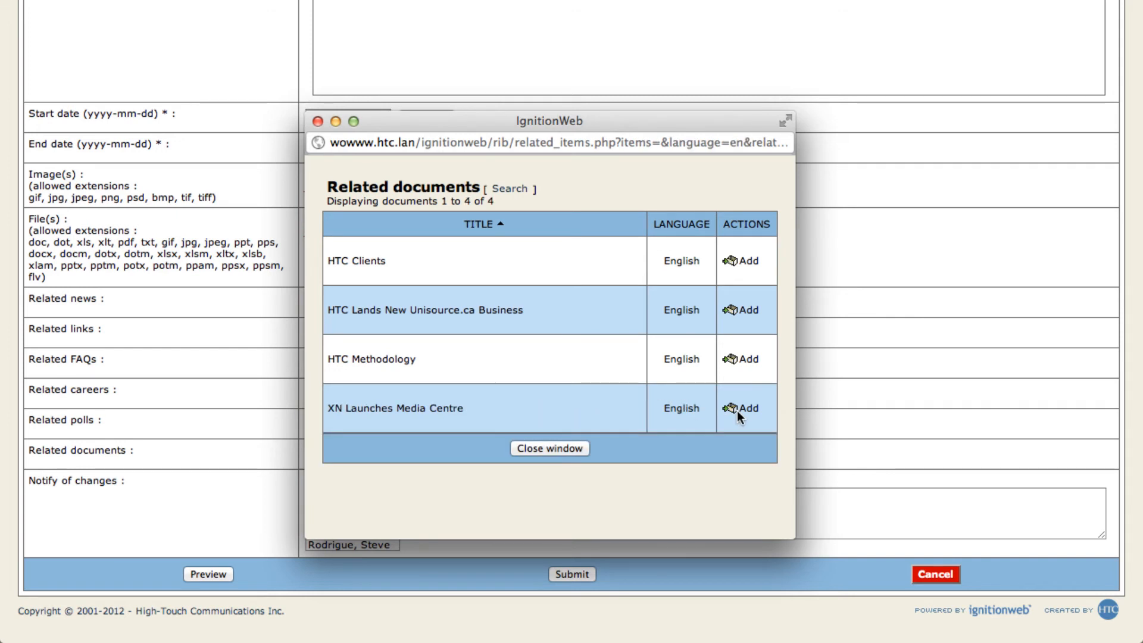
left_click(566, 449)
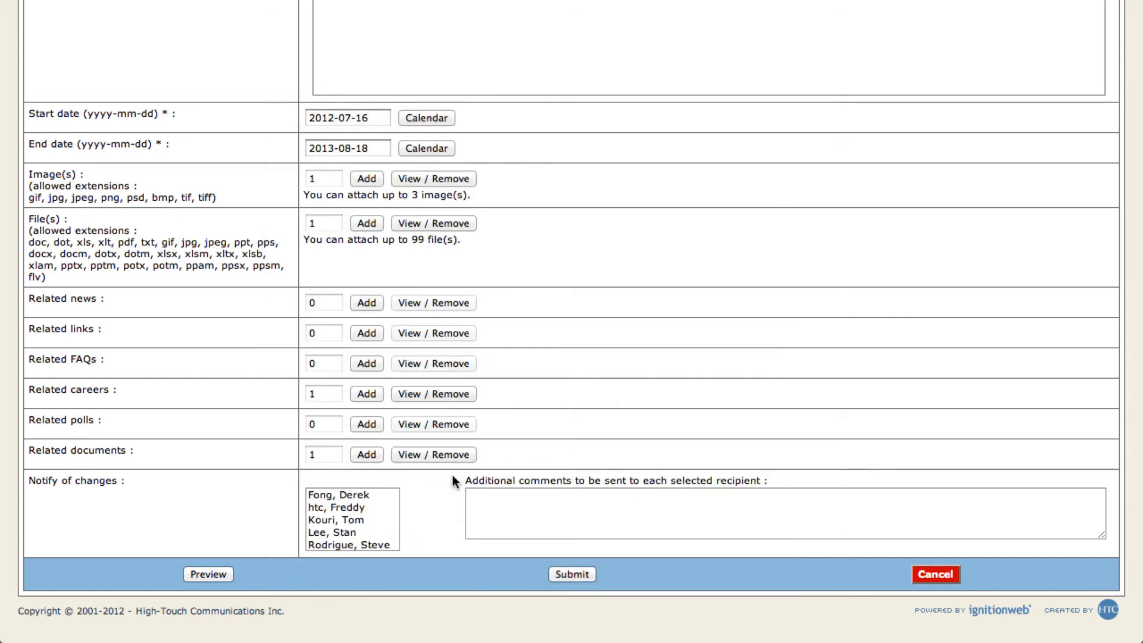
Step: Choose the third listed recipient for change notification with the comment "News Item", and preview the news item
left_click(375, 520)
left_click(521, 509)
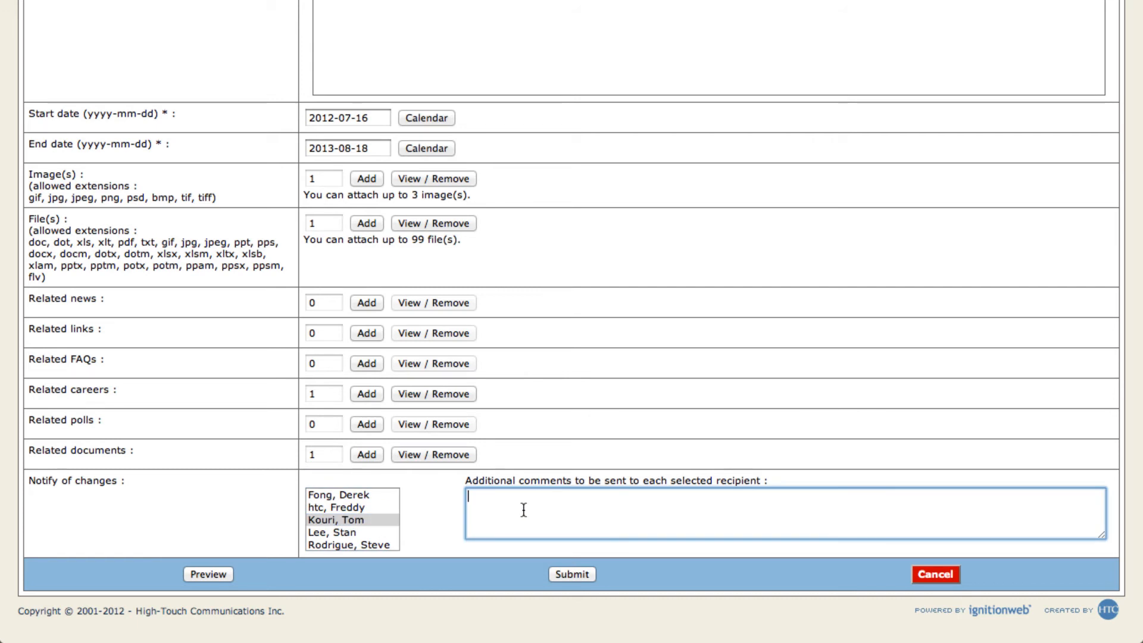
type("News Item")
left_click(208, 575)
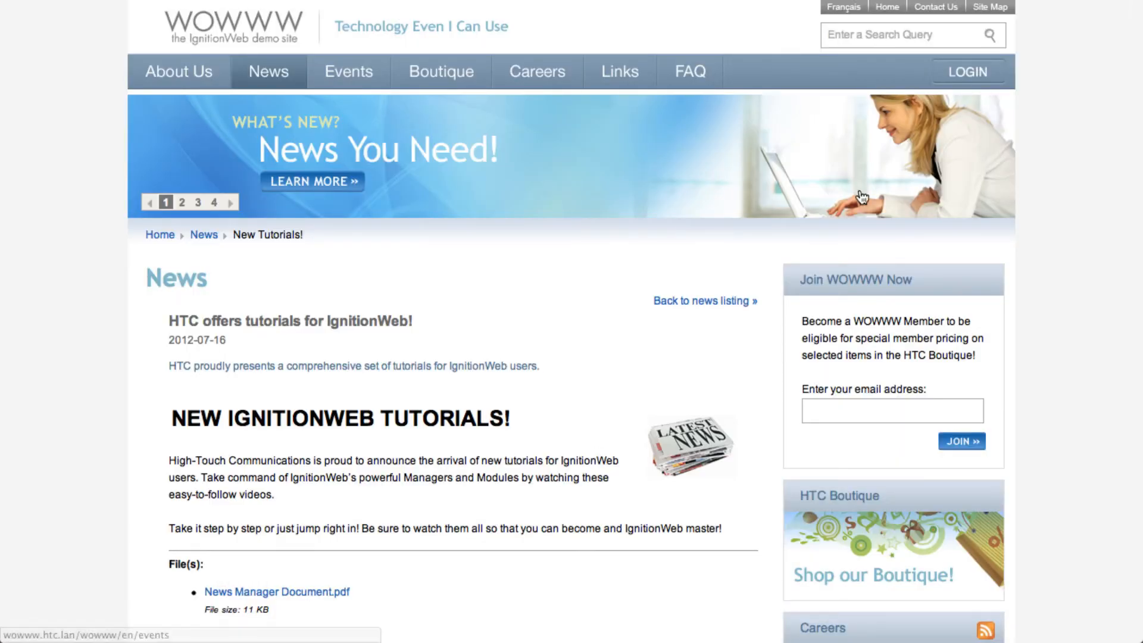
Step: Leave the preview, submit the news item and publish it immediately
left_click(955, 1)
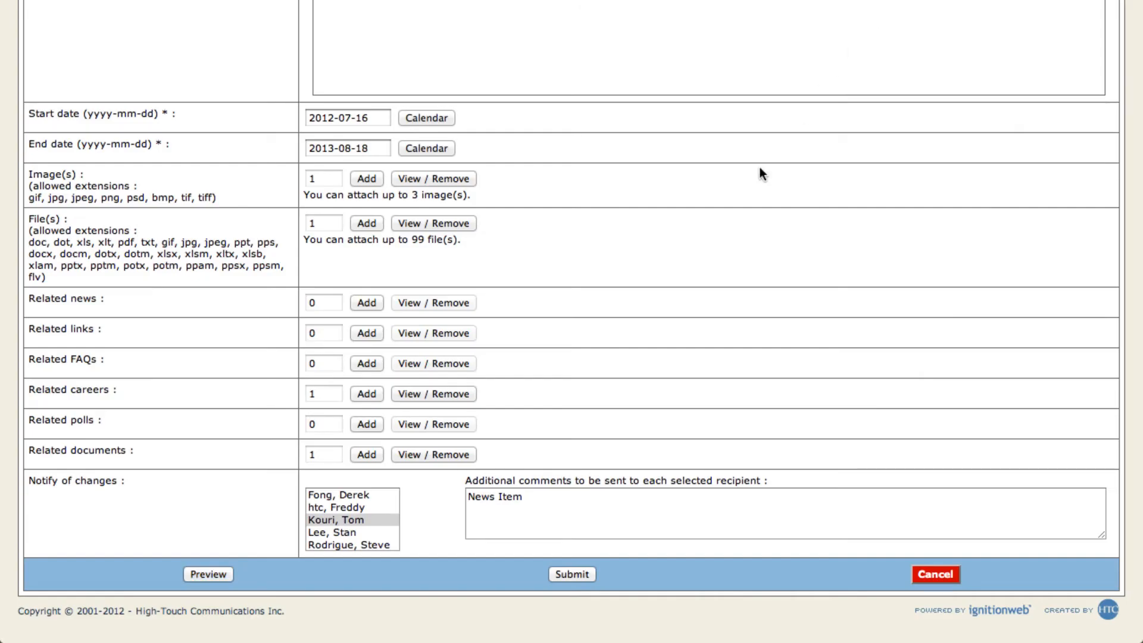
left_click(579, 582)
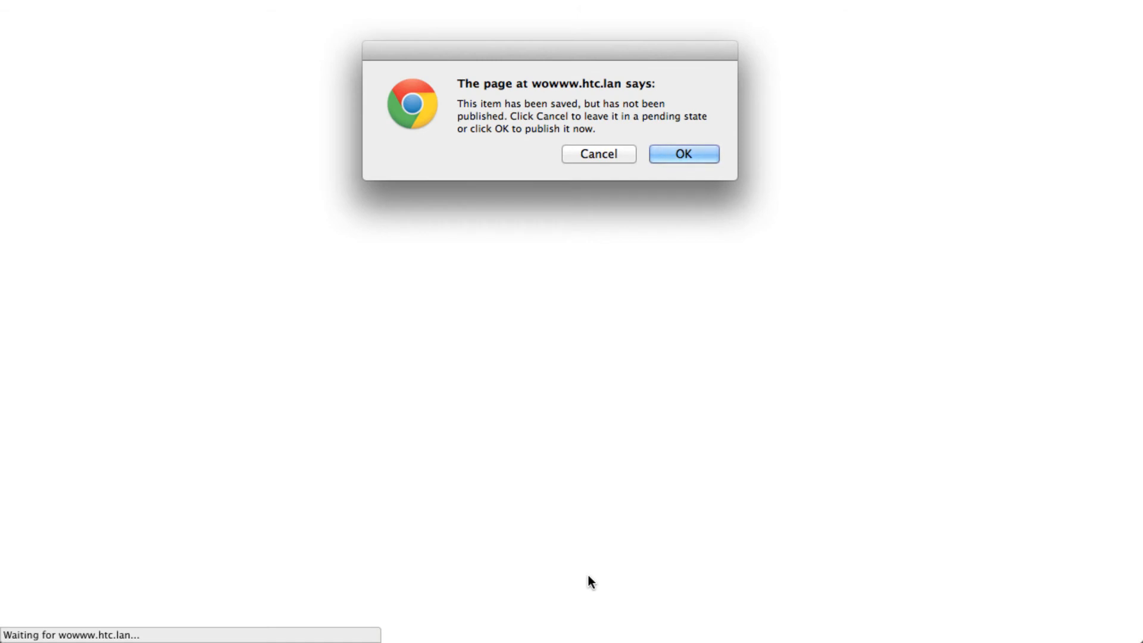
left_click(709, 156)
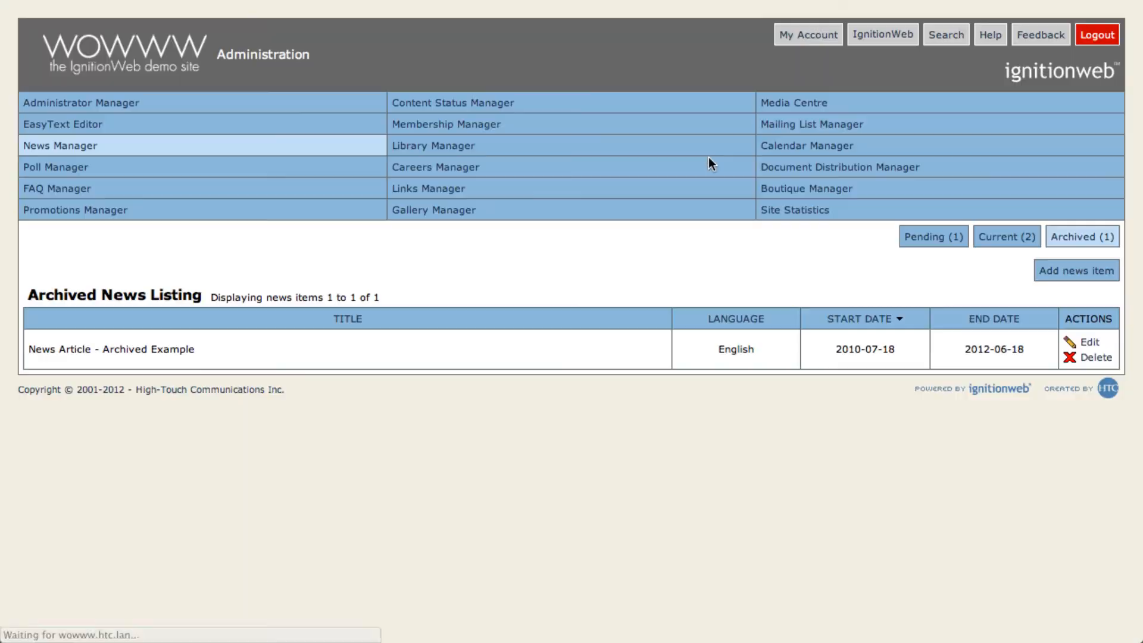
Step: View the current news listing in the News Manager, and open "HTC offers tutorials for IgnitionWeb!" on the public site's News page
left_click(1021, 247)
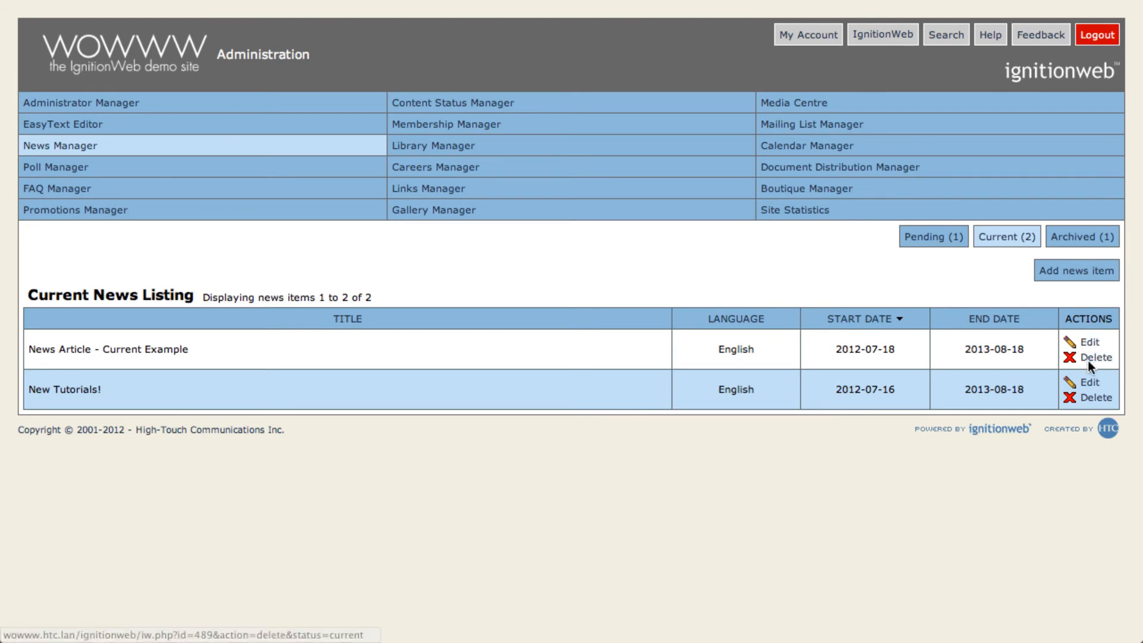
left_click(1088, 381)
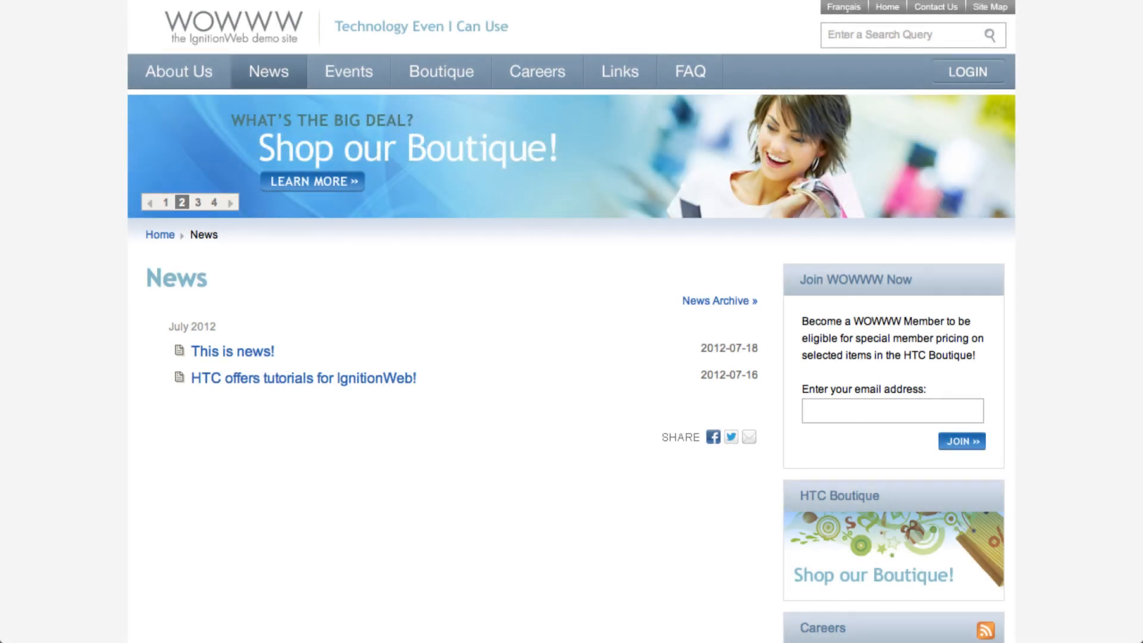
left_click(246, 378)
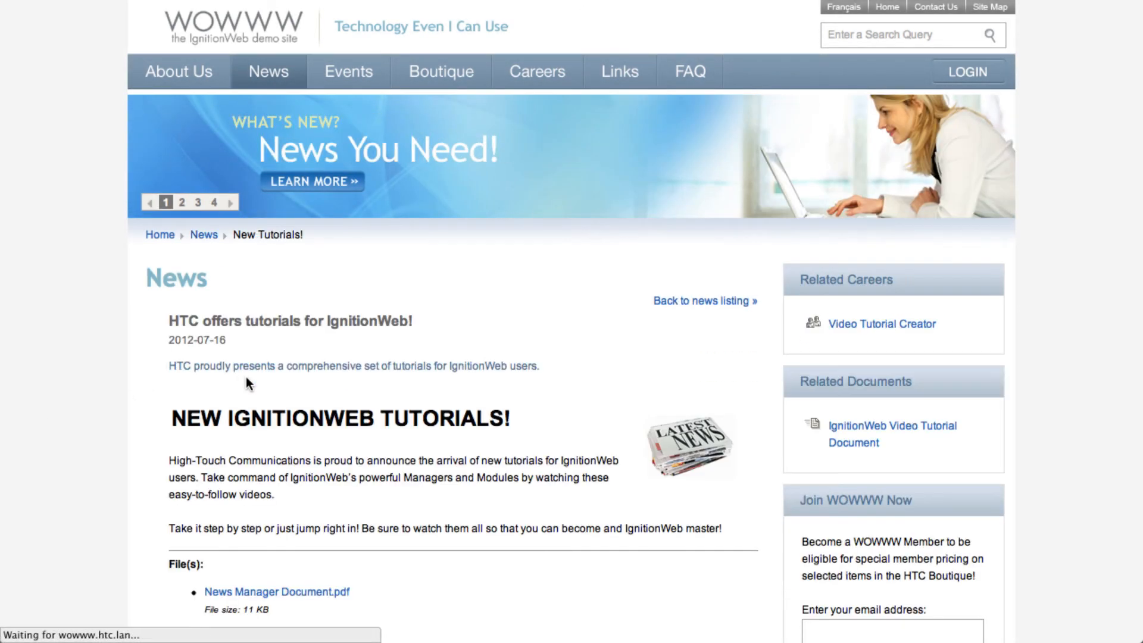